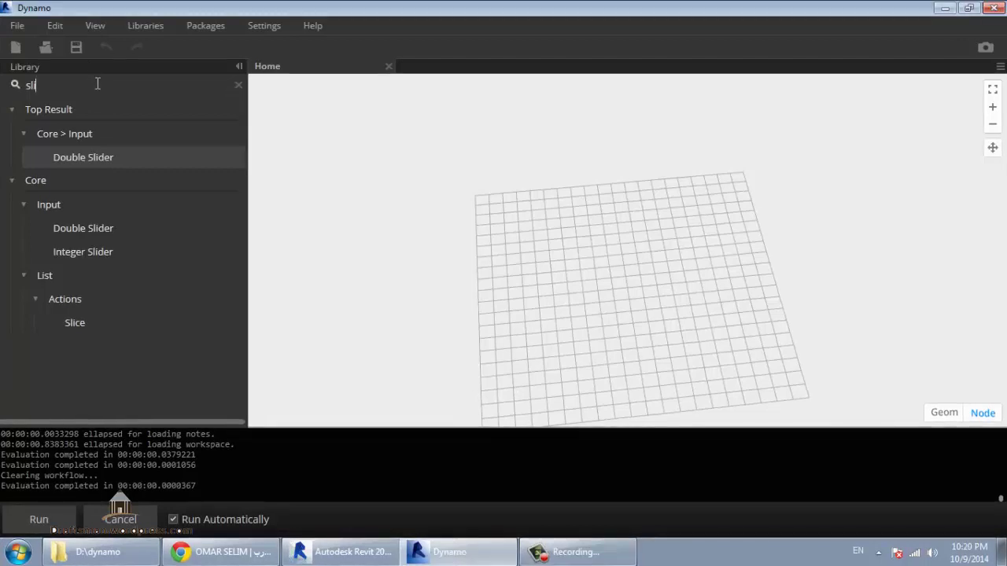
Clear the slider search and browse the library to Geometry > Cone > Create
key("BackSpace")
key("BackSpace")
key("BackSpace")
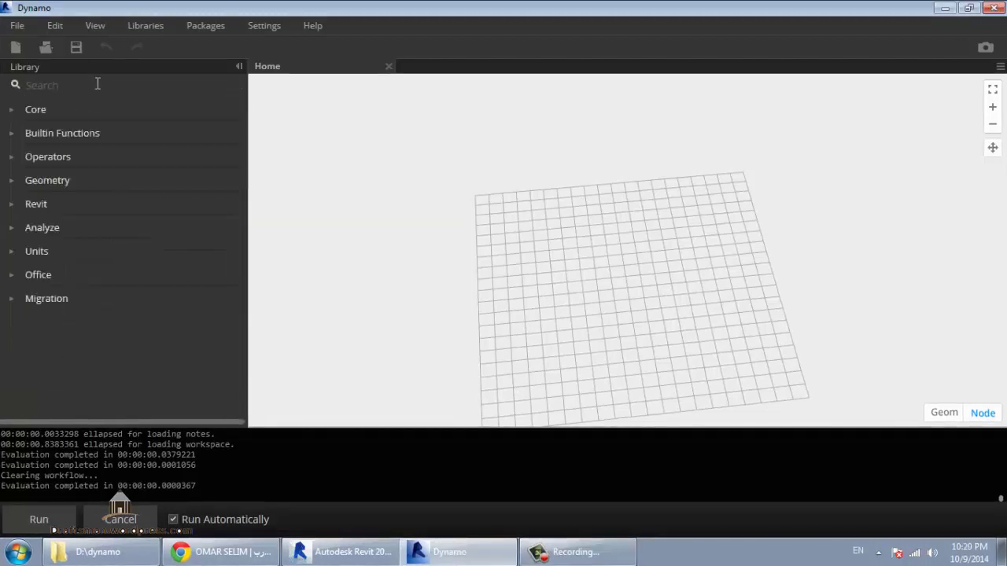
left_click(68, 181)
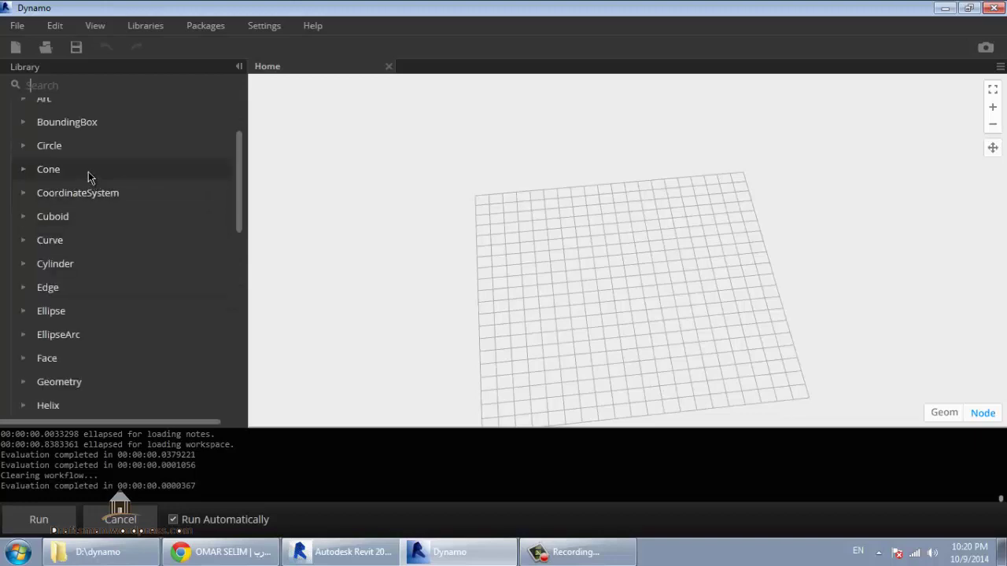
left_click(88, 170)
left_click(88, 189)
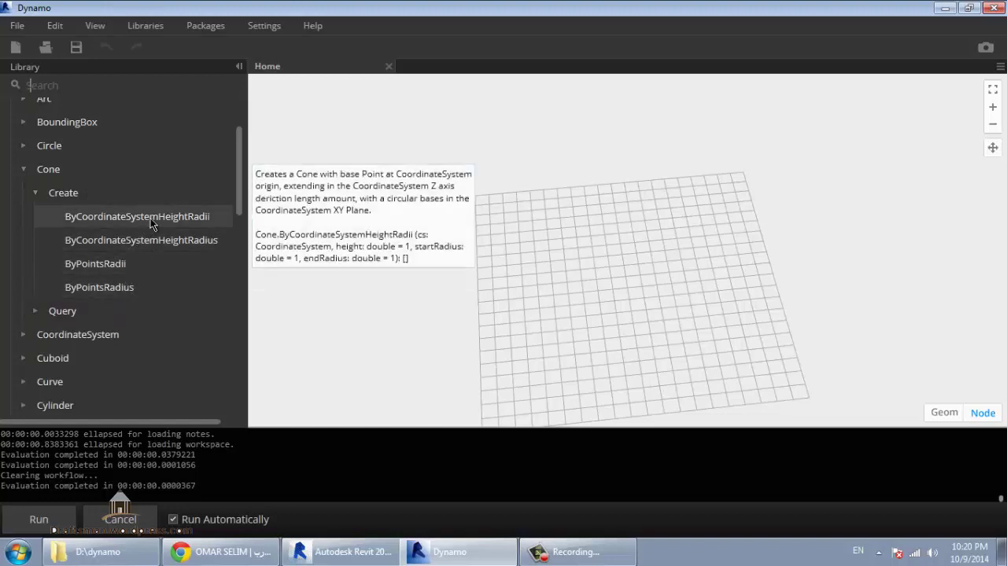
Place all four Cone create nodes and move Cone.ByPointsRadius up and left
left_click(151, 222)
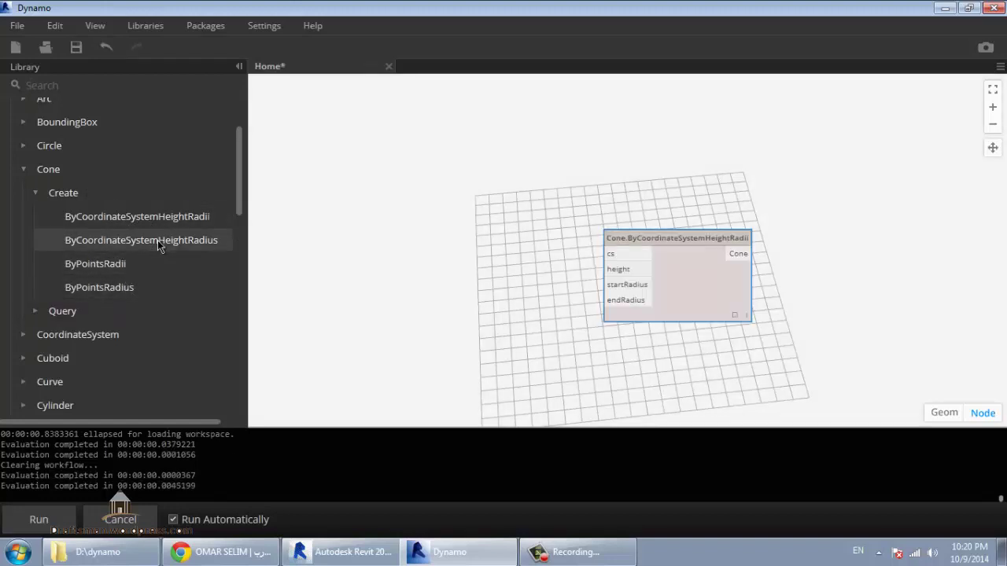
left_click(157, 240)
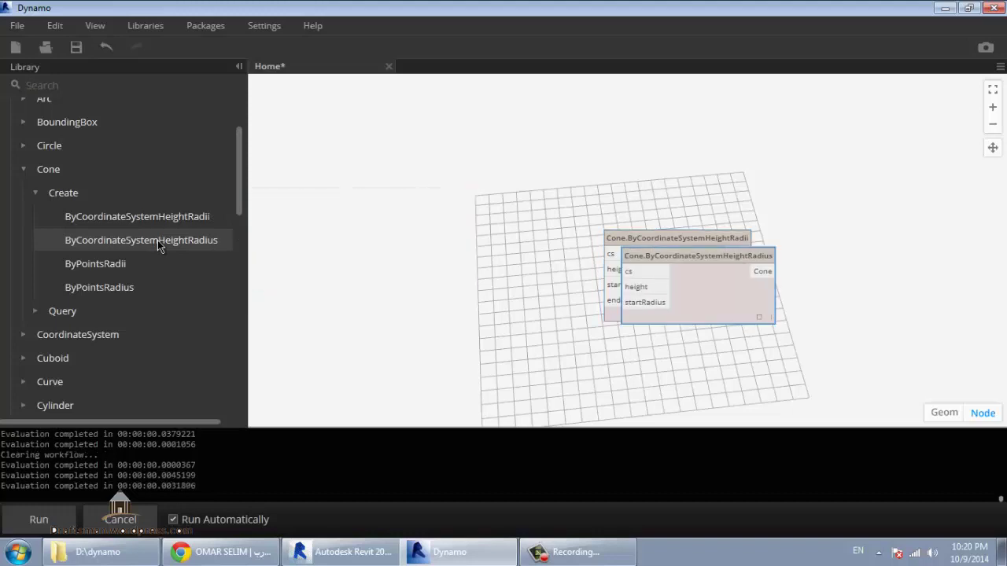
left_click(152, 264)
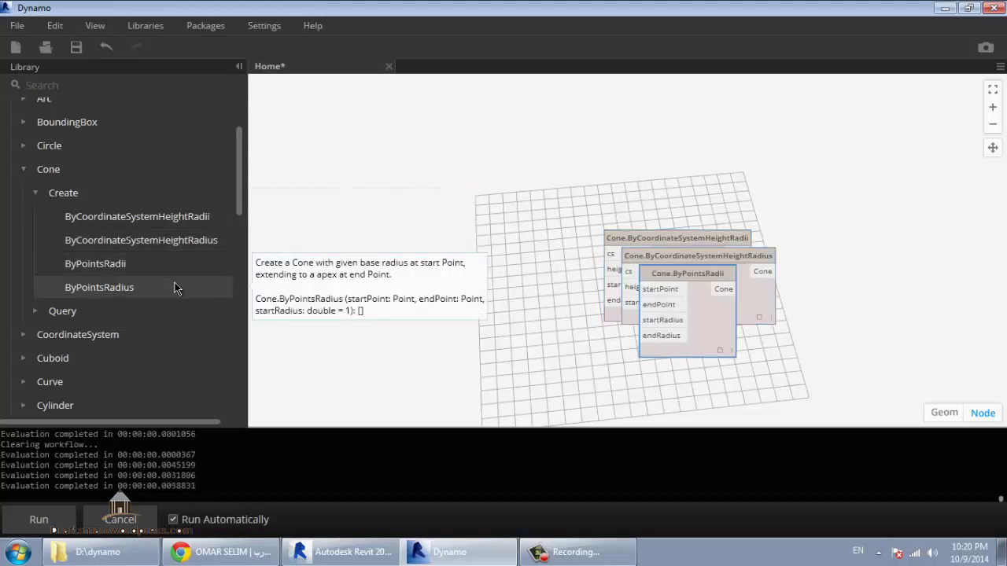
left_click(175, 288)
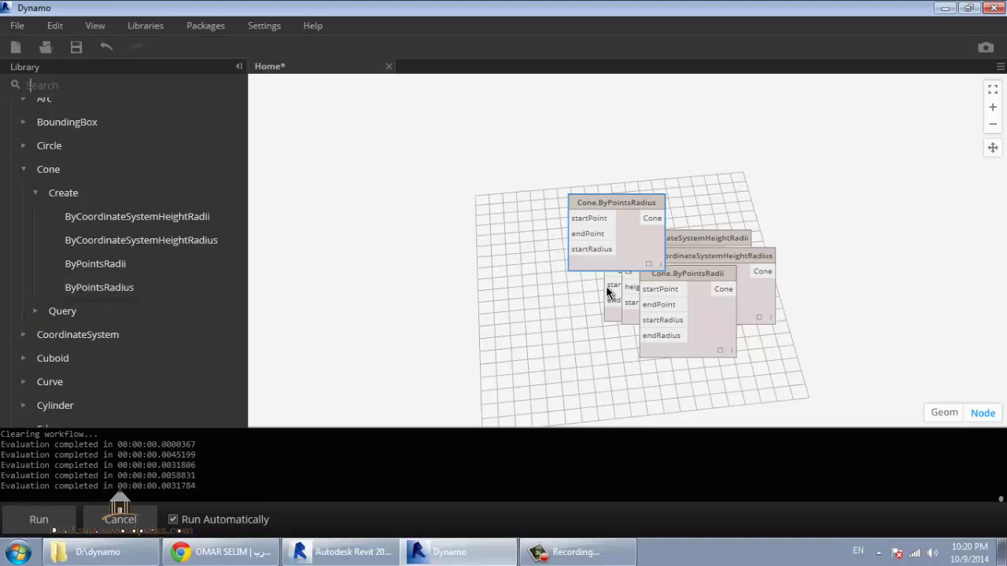
left_click_drag(590, 201, 489, 155)
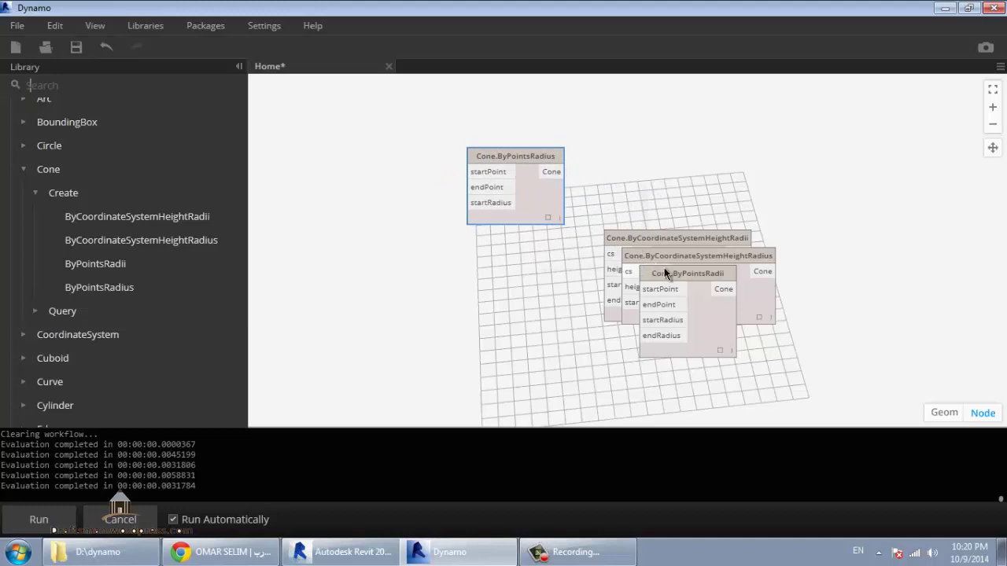
Delete the Cone.ByPointsRadii, ByCoordinateSystemHeightRadius and ByCoordinateSystemHeightRadii nodes
right_click(700, 276)
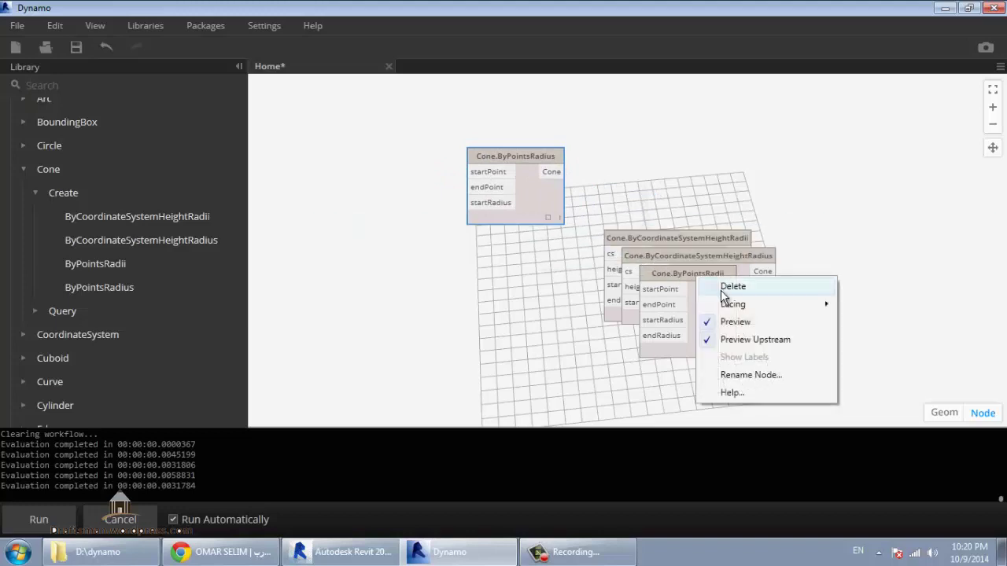
left_click(724, 288)
right_click(694, 259)
left_click(704, 265)
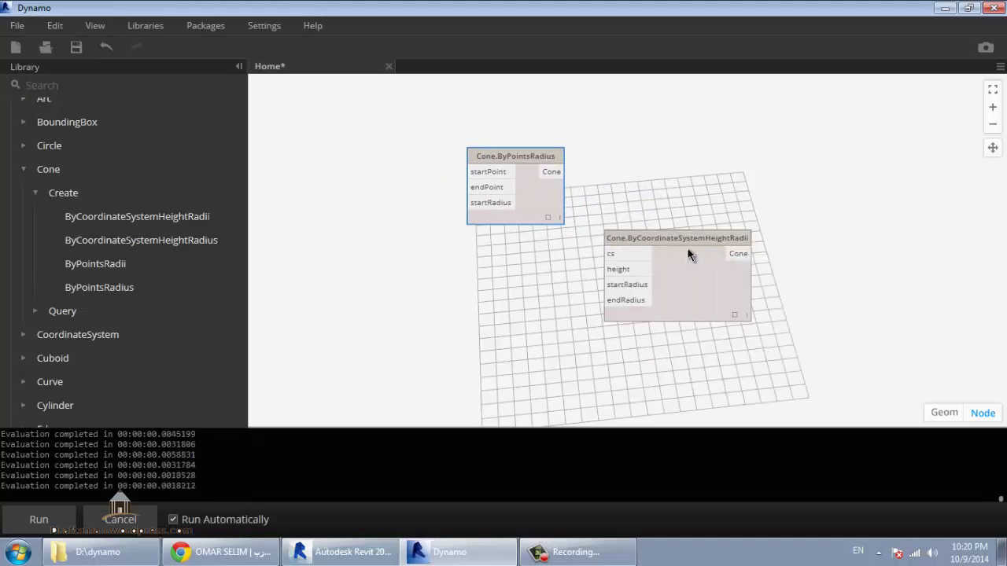
right_click(683, 242)
left_click(700, 251)
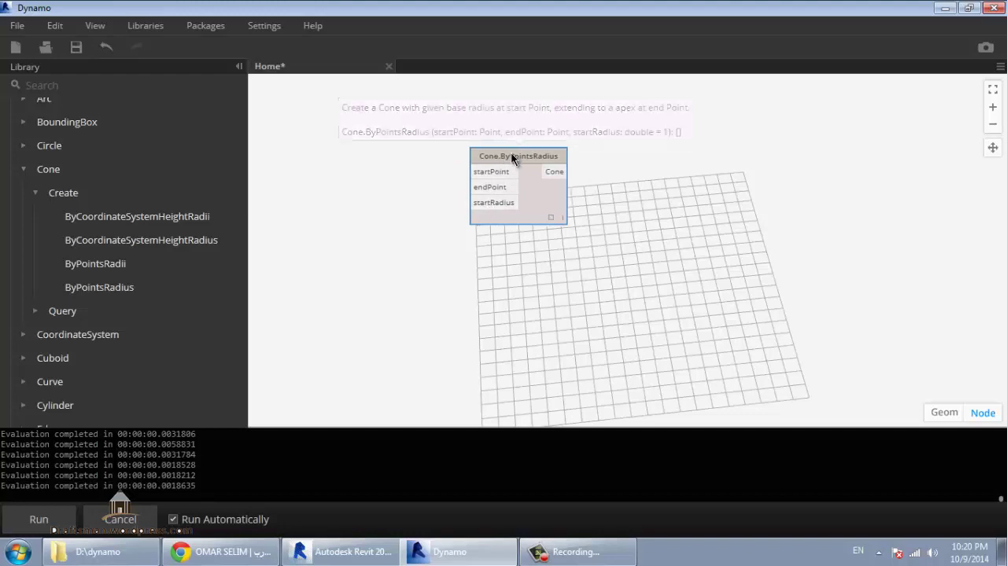
Move the cone node up and add a Double Slider, found by searching 'double', to its left
left_click_drag(491, 159, 577, 104)
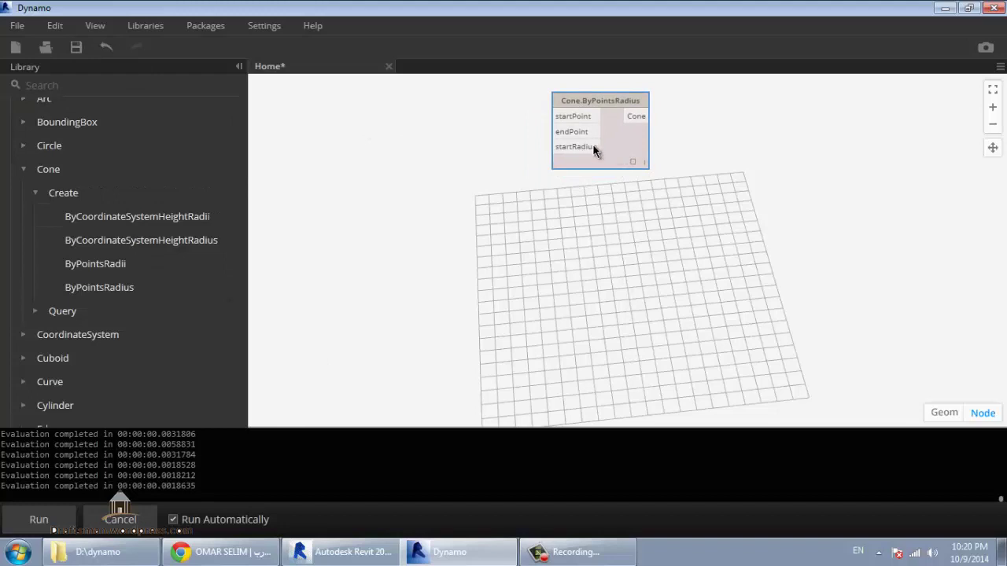
left_click(75, 84)
type("double")
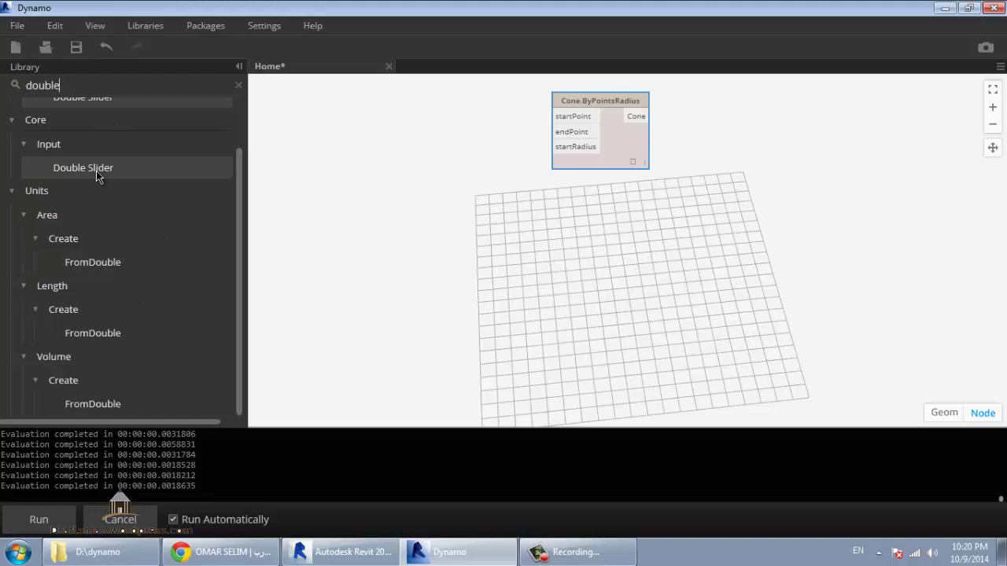
left_click(96, 171)
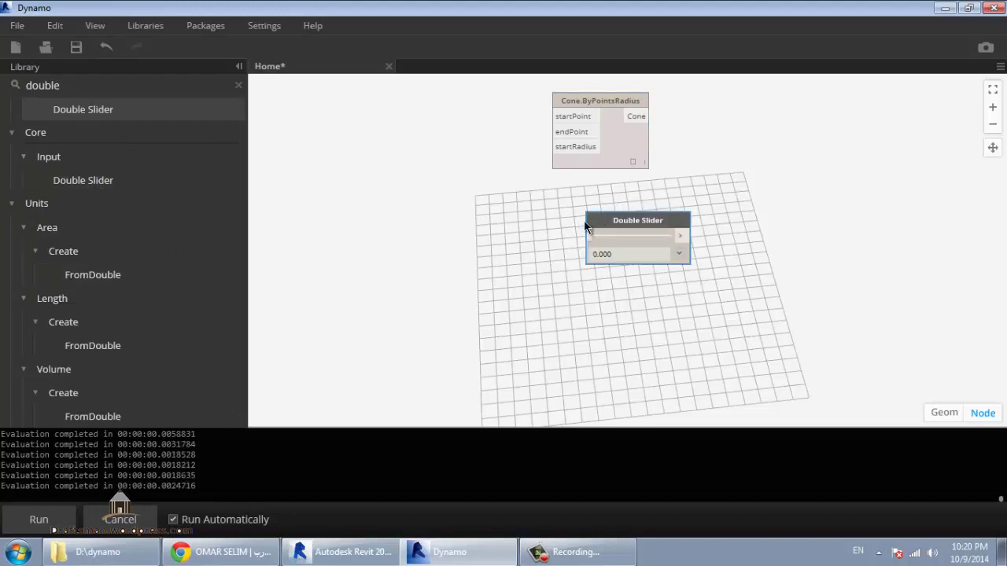
left_click_drag(585, 226, 324, 198)
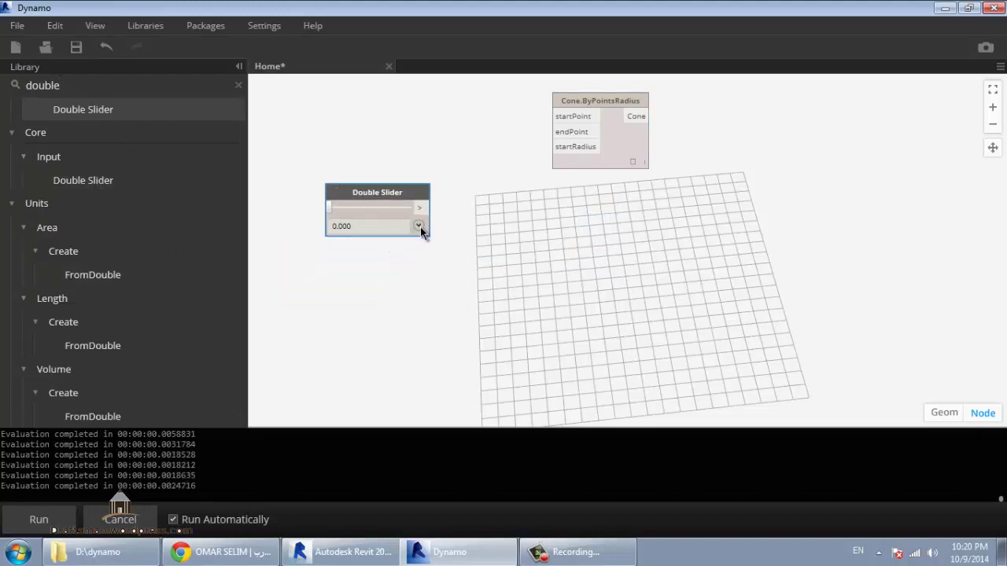
Wire the slider into the cone's startRadius and raise its value to 4.000
left_click_drag(419, 208, 568, 146)
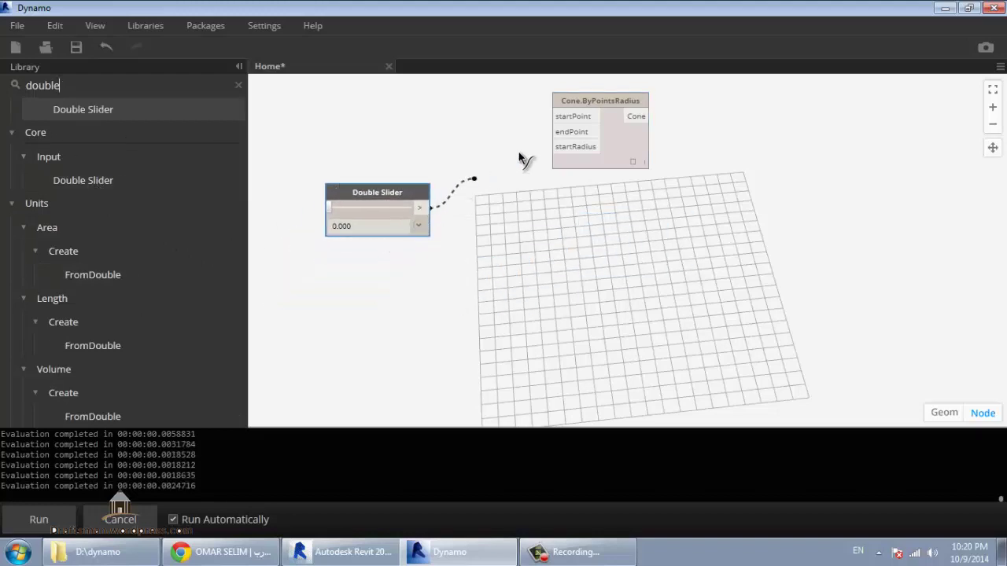
left_click(570, 148)
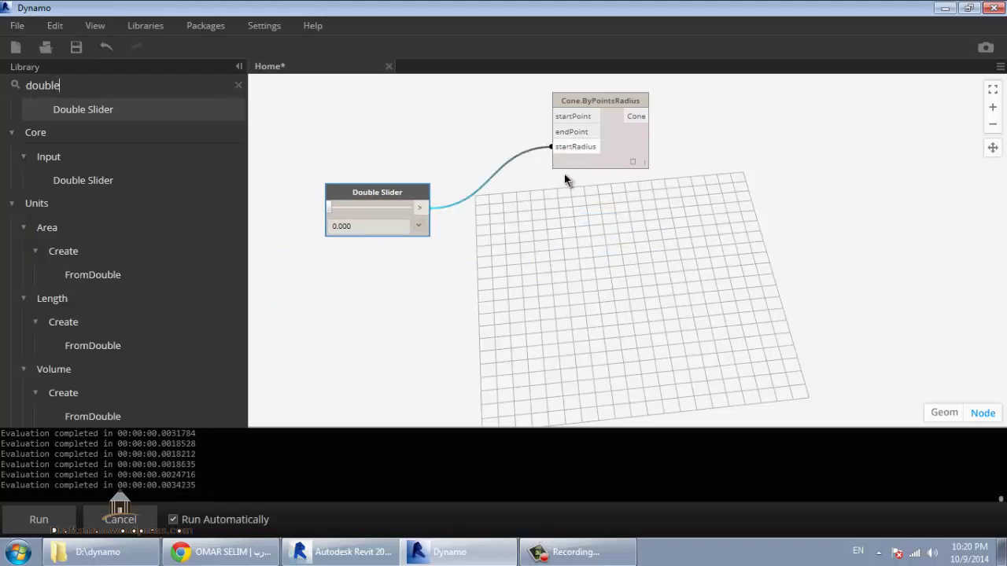
left_click(349, 208)
left_click(348, 208)
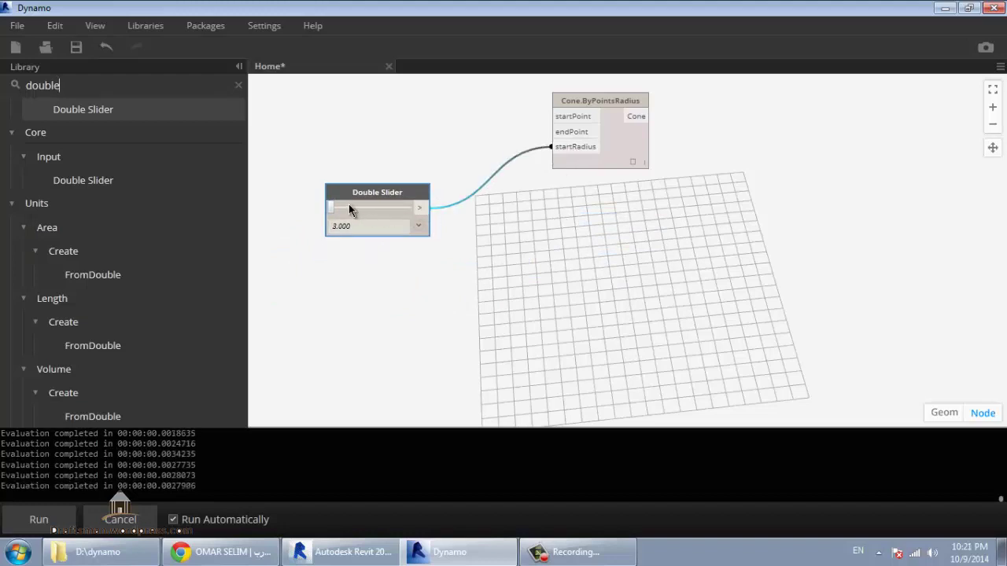
left_click(349, 208)
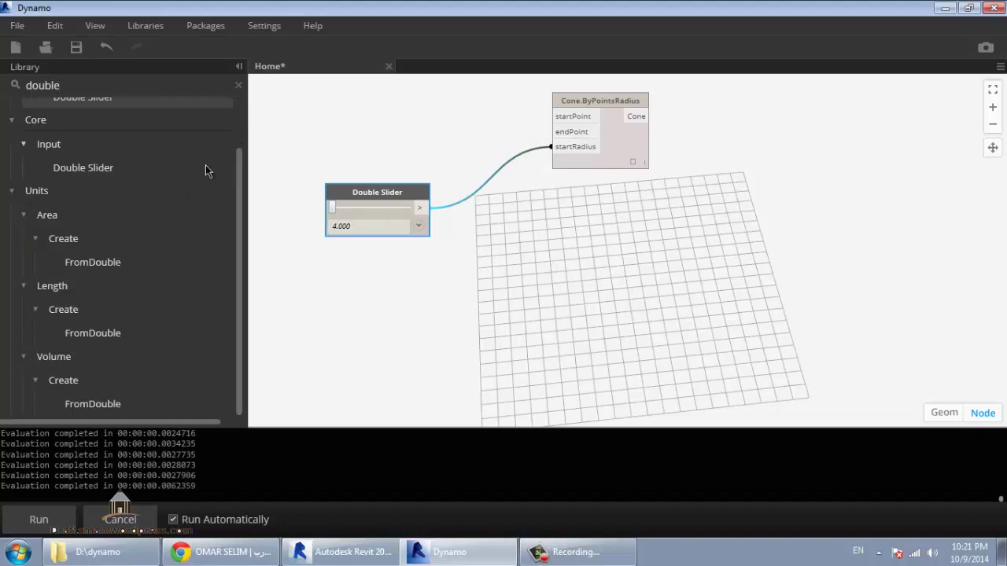
Search 'xyz', place Point.ByCoordinates above the slider, and wire it to the cone's startPoint
scroll(168, 103, "down", 1)
left_click_drag(138, 86, 6, 85)
type("xyz")
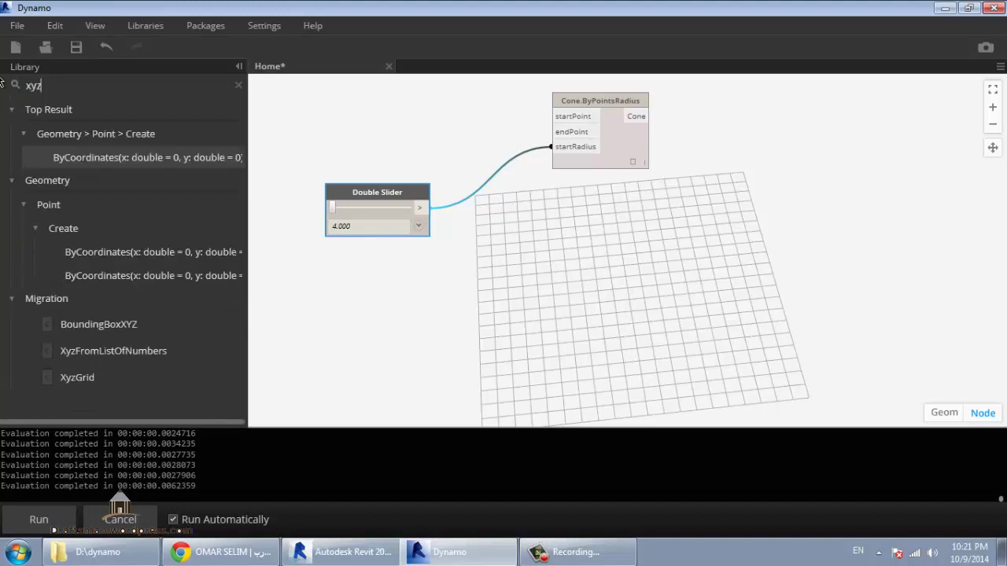
mouse_move(118, 275)
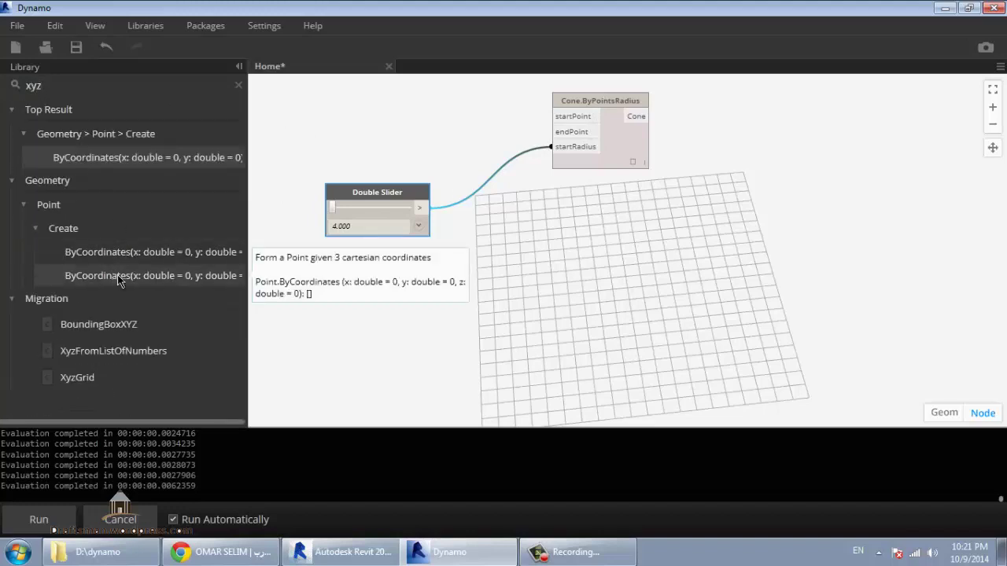
left_click(117, 274)
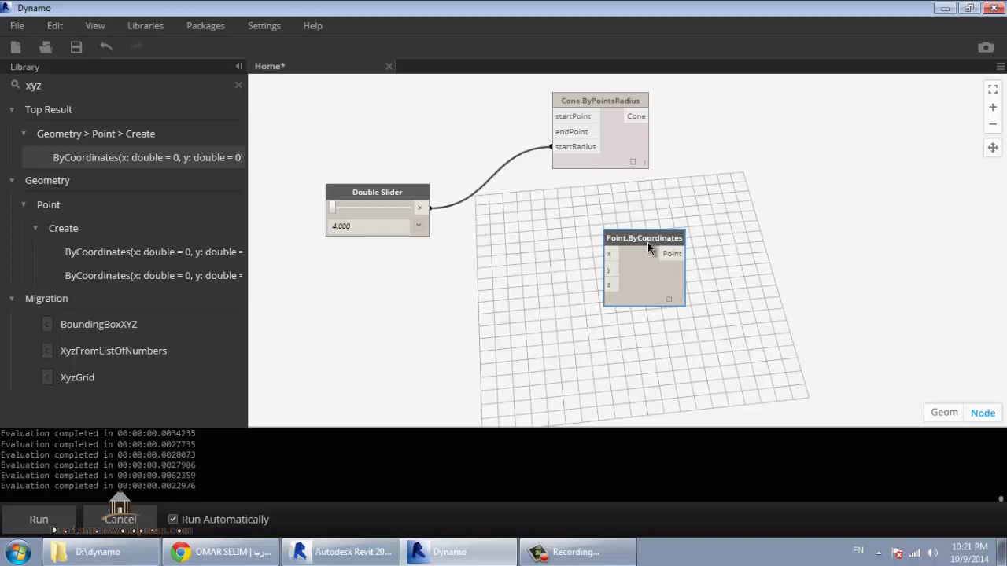
mouse_move(647, 242)
left_mouse_down()
mouse_move(454, 176)
mouse_move(368, 93)
left_mouse_up()
middle_click_drag(413, 161, 480, 271)
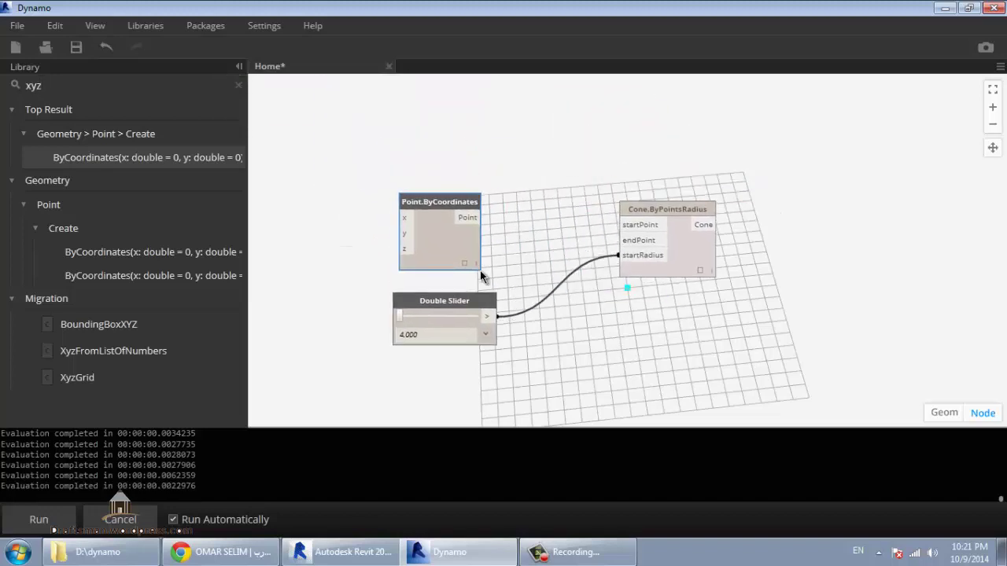
left_click_drag(436, 200, 429, 112)
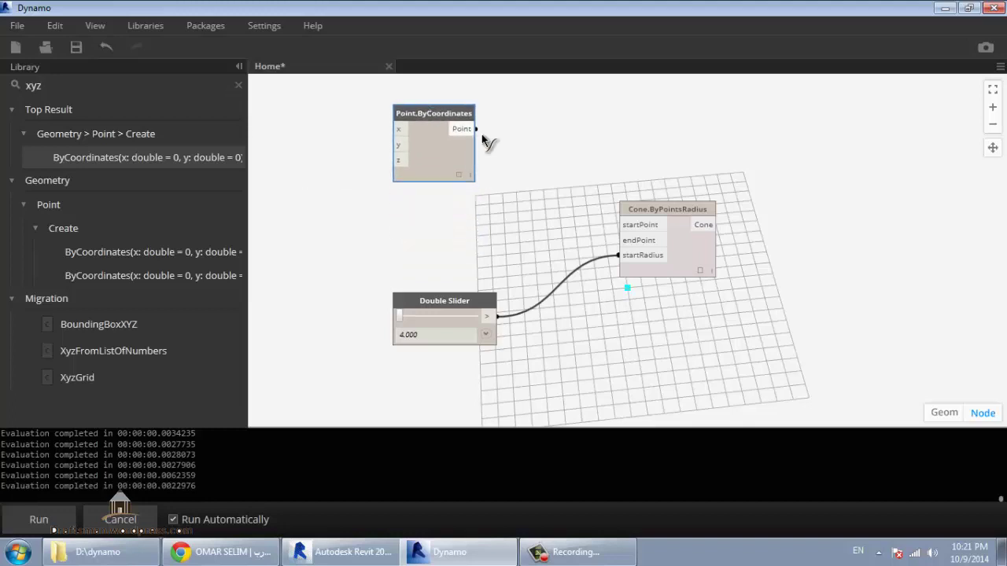
left_click(475, 129)
left_click(639, 228)
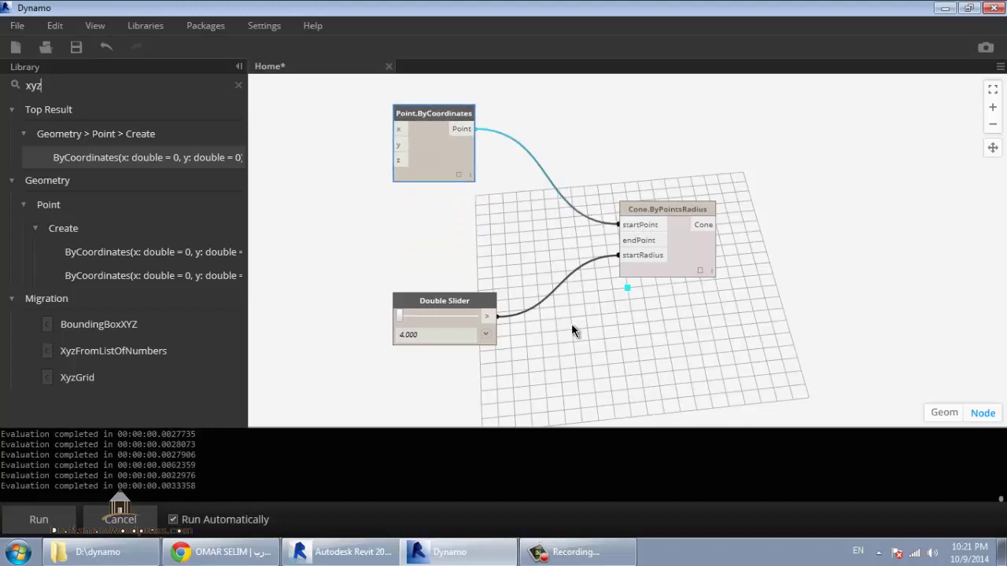
Add a second Point.ByCoordinates node left of the cone and wire it to endPoint
left_click(129, 275)
left_click_drag(665, 257, 434, 217)
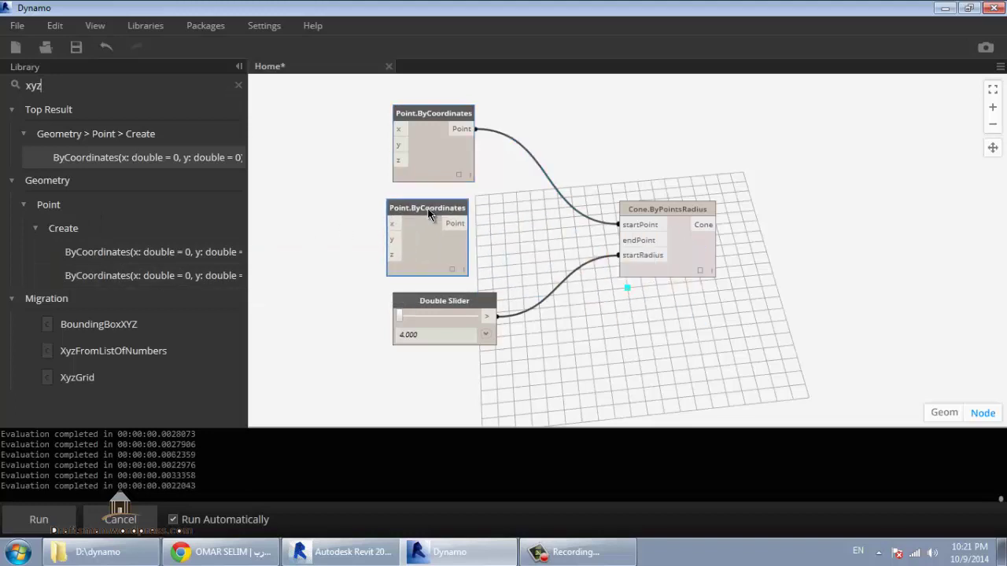
left_click(459, 223)
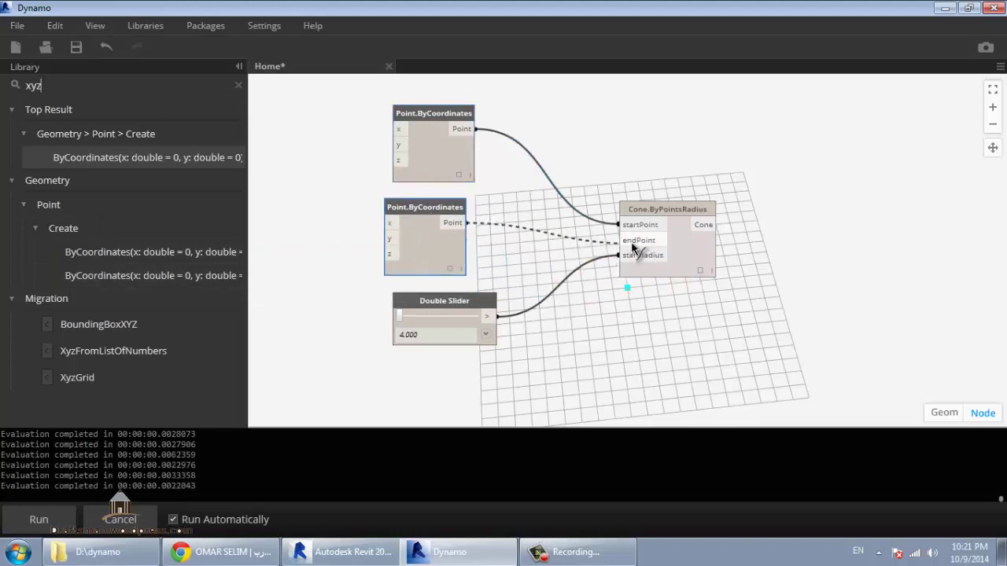
left_click(632, 247)
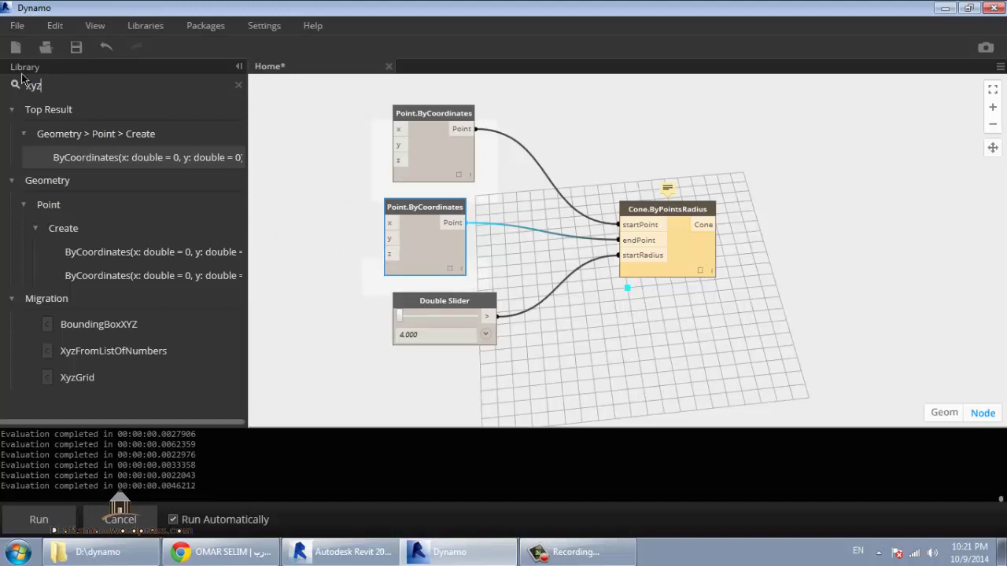
key("ctrl+a")
Add a Double Slider via 'dou' and wire it to the lower point's z input
type("d")
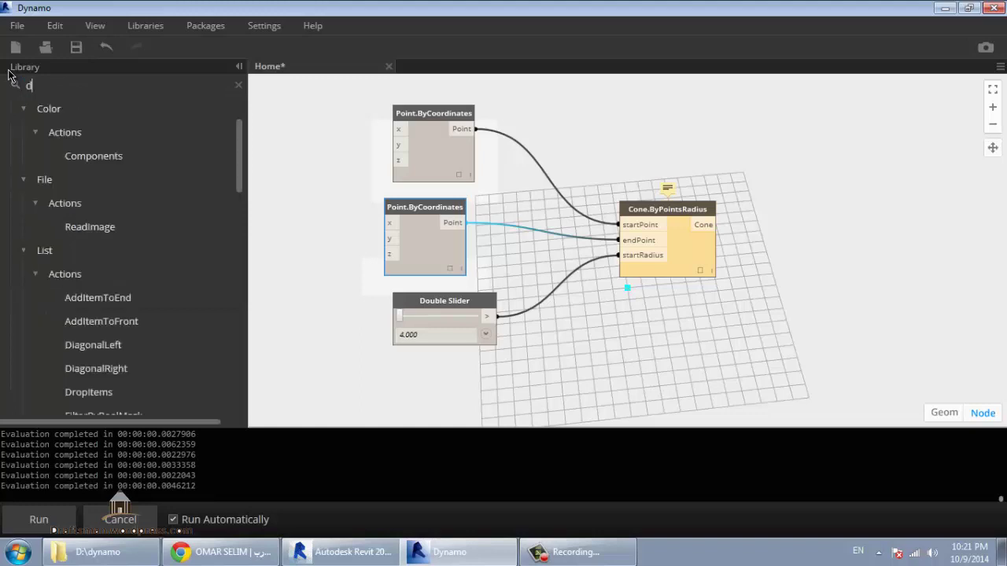
type("ou")
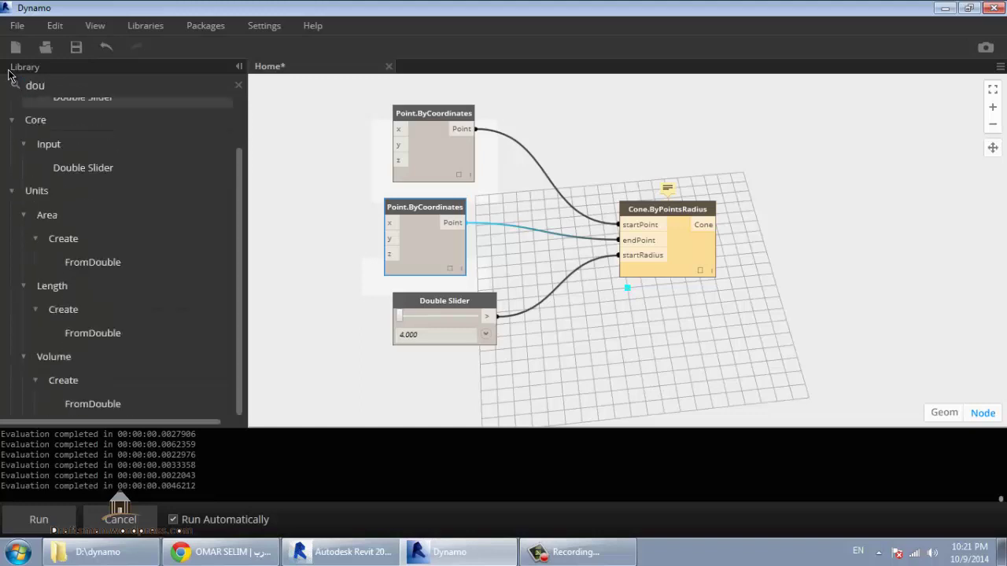
left_click(90, 174)
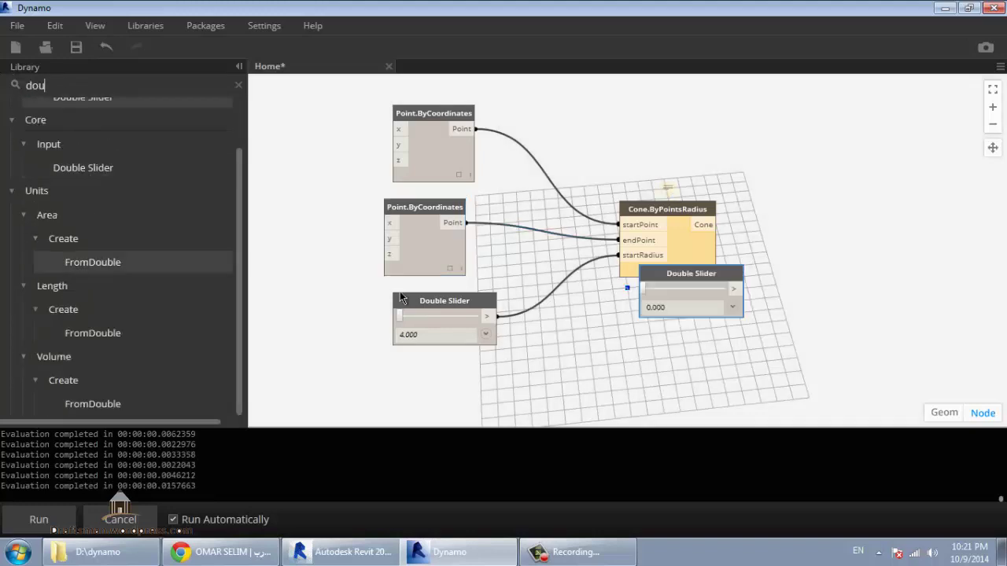
mouse_move(729, 286)
left_mouse_down()
mouse_move(303, 258)
mouse_move(399, 255)
left_mouse_up()
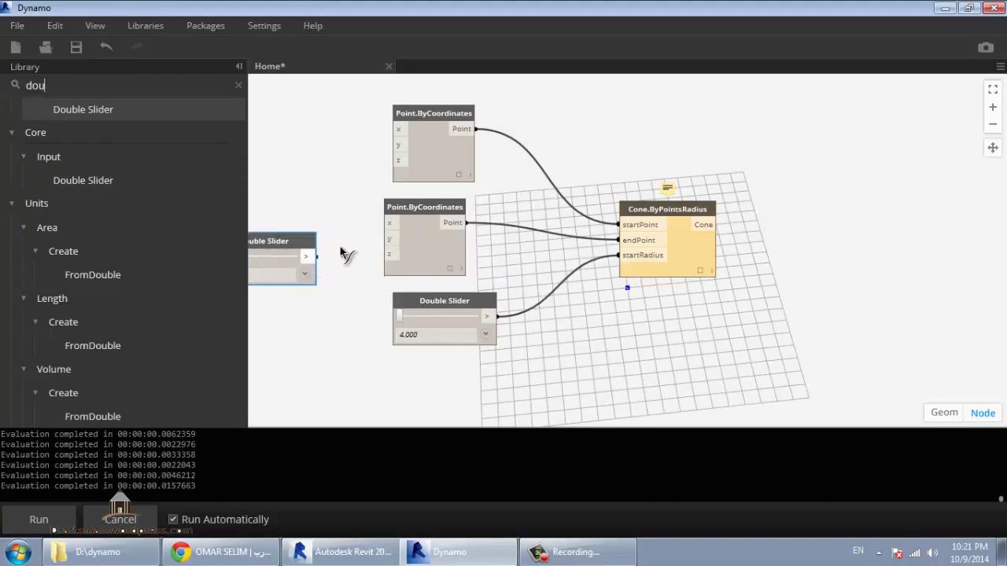
left_click(397, 254)
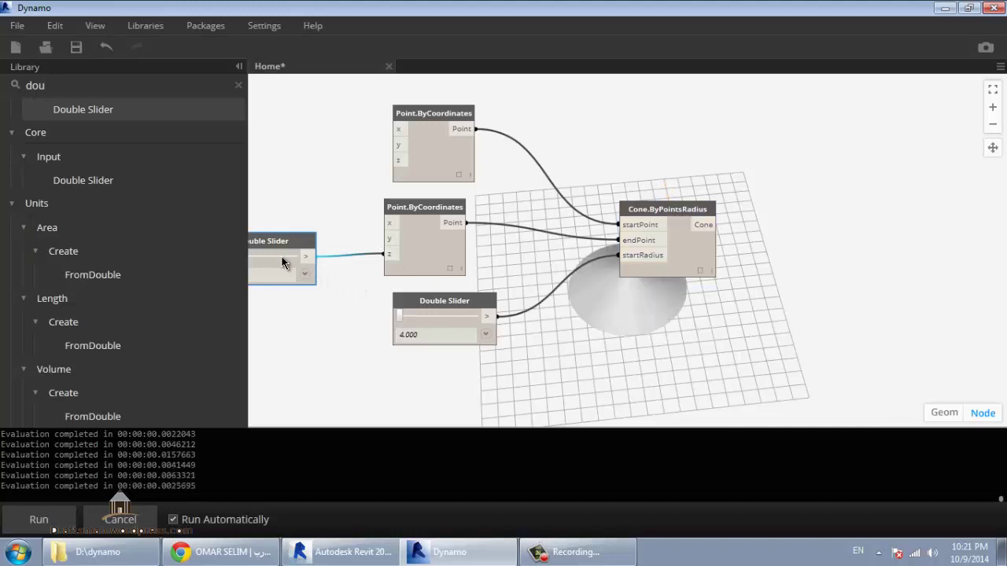
Set the z slider to 4.774 so the cone gains height
left_click(282, 260)
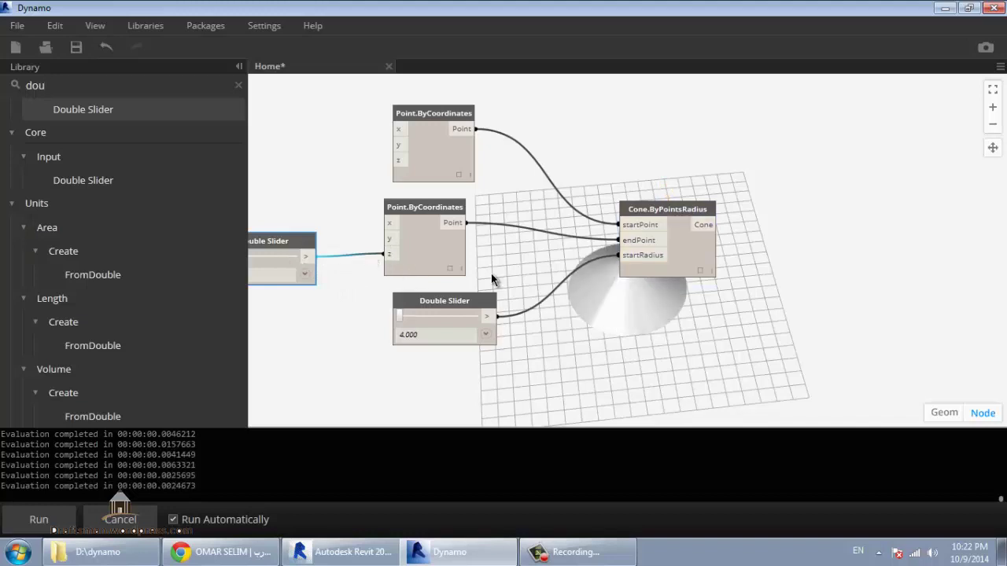
middle_click_drag(714, 345, 813, 323)
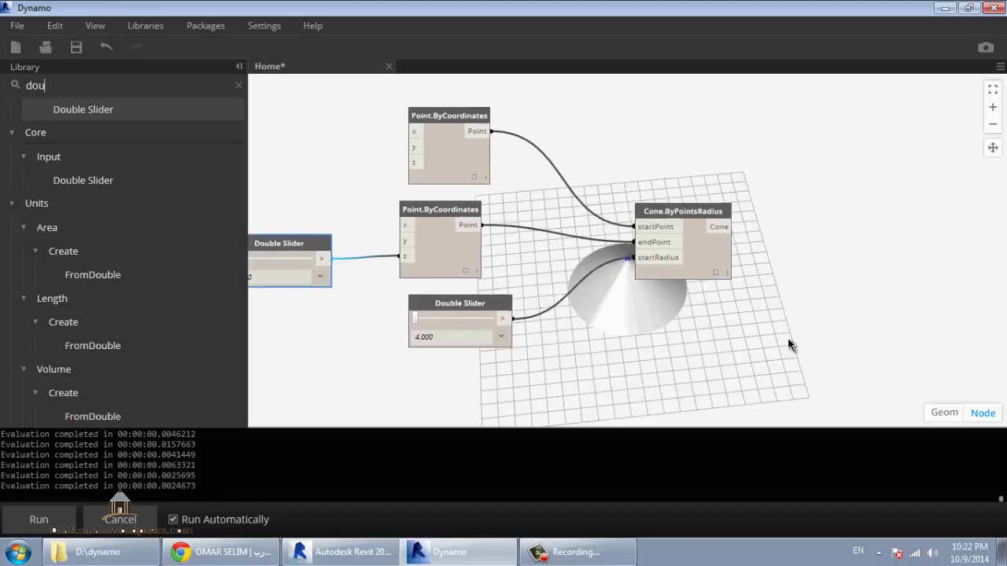
left_click(343, 237)
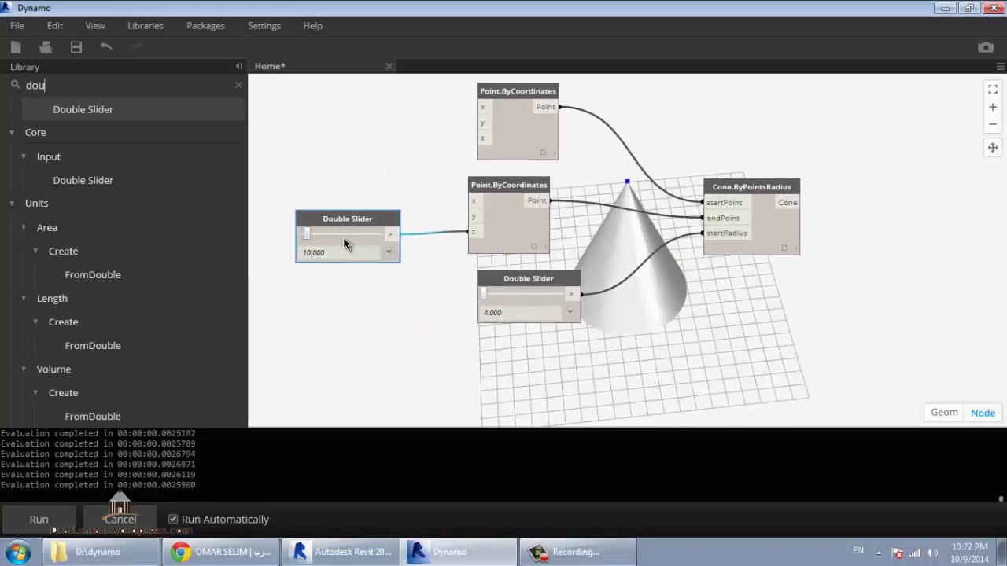
left_click(343, 237)
left_click(343, 237)
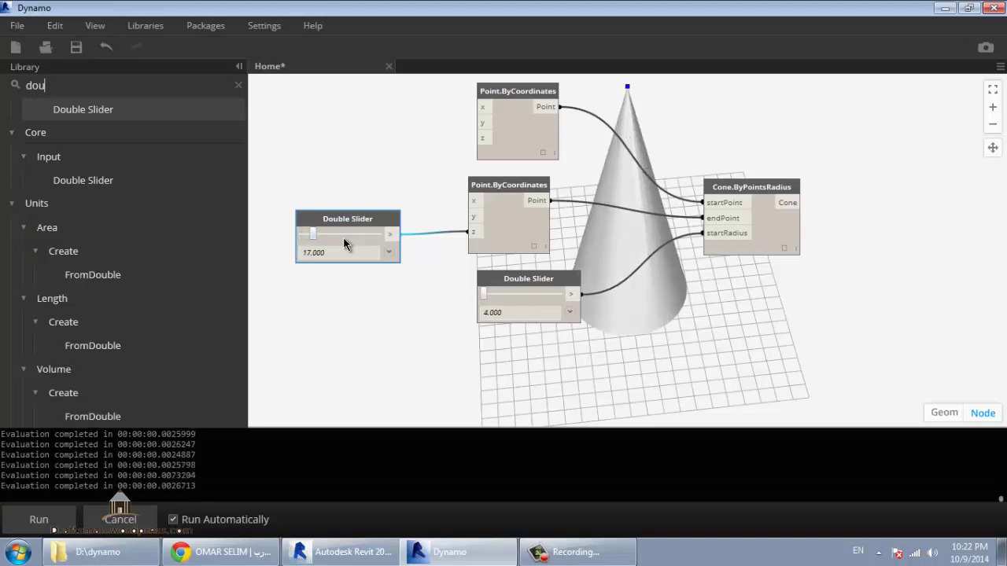
left_click_drag(312, 238, 304, 238)
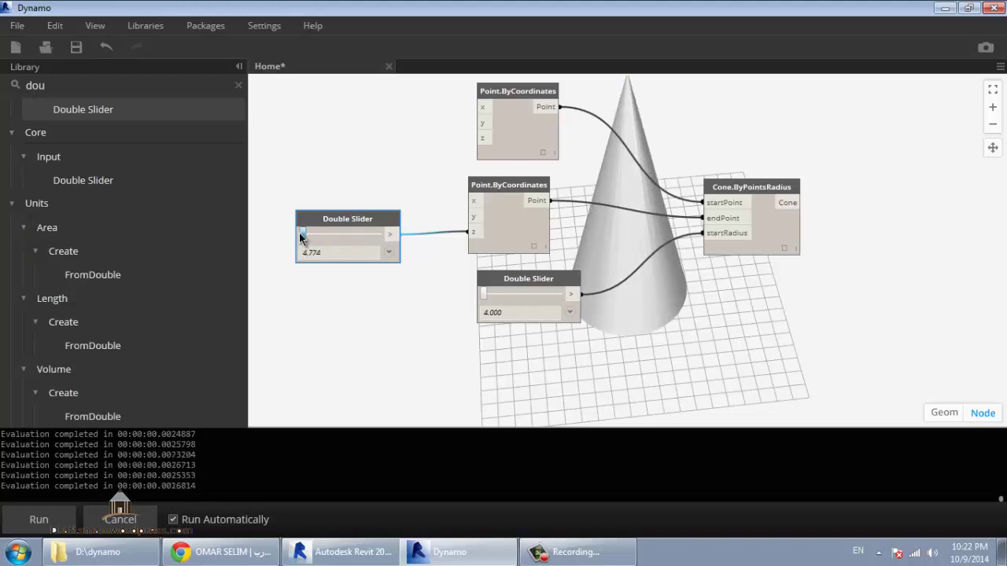
scroll(116, 154, "down", 1)
scroll(135, 134, "up", 1)
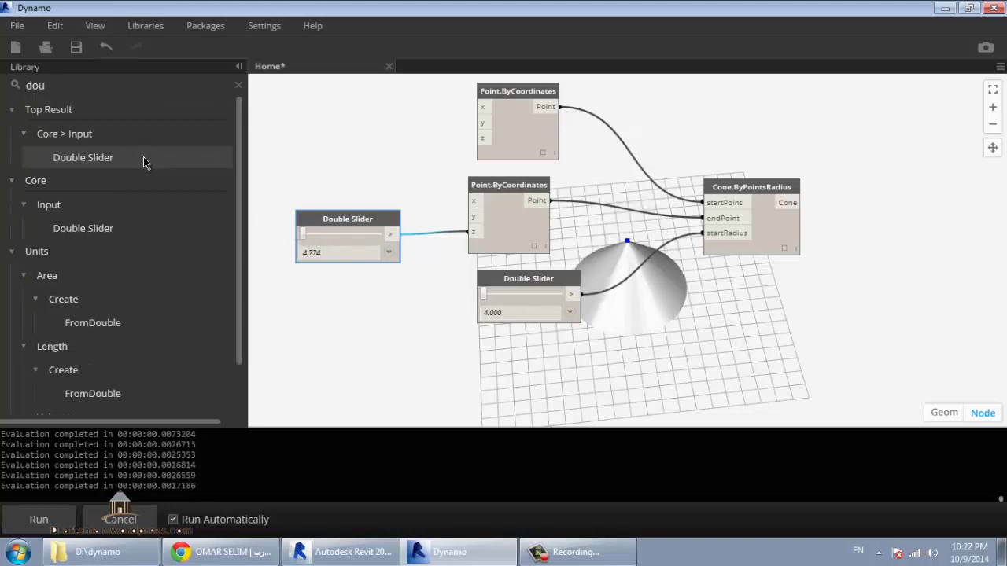
Add a Double Slider at upper left, wire it to the lower point's y, and set it to 13
left_click(143, 162)
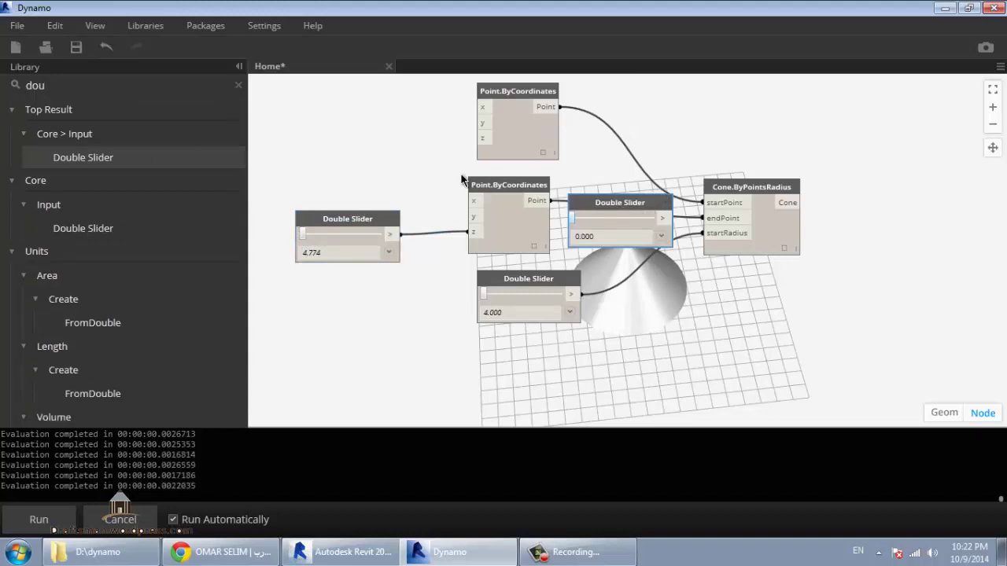
left_click_drag(609, 203, 316, 150)
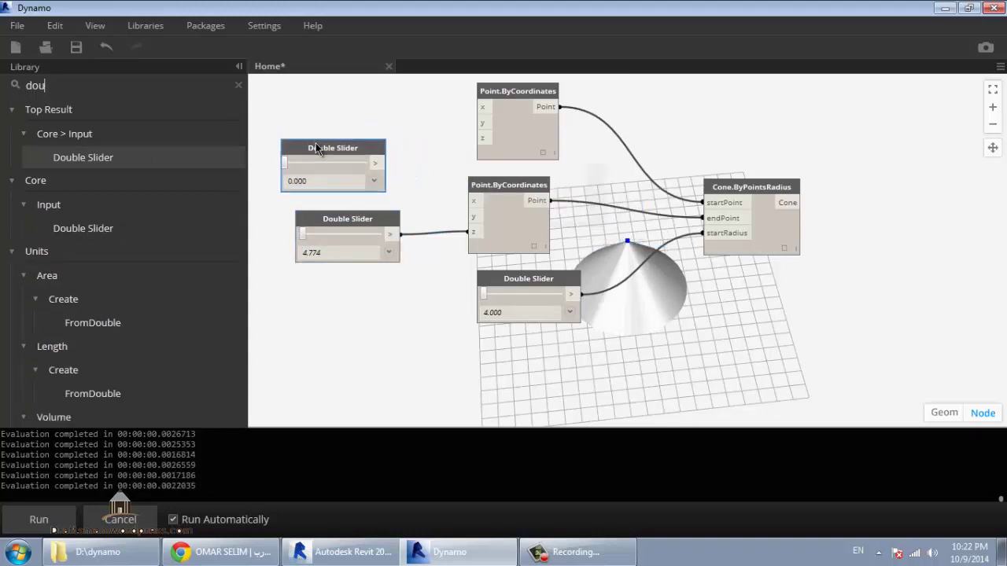
left_click(375, 164)
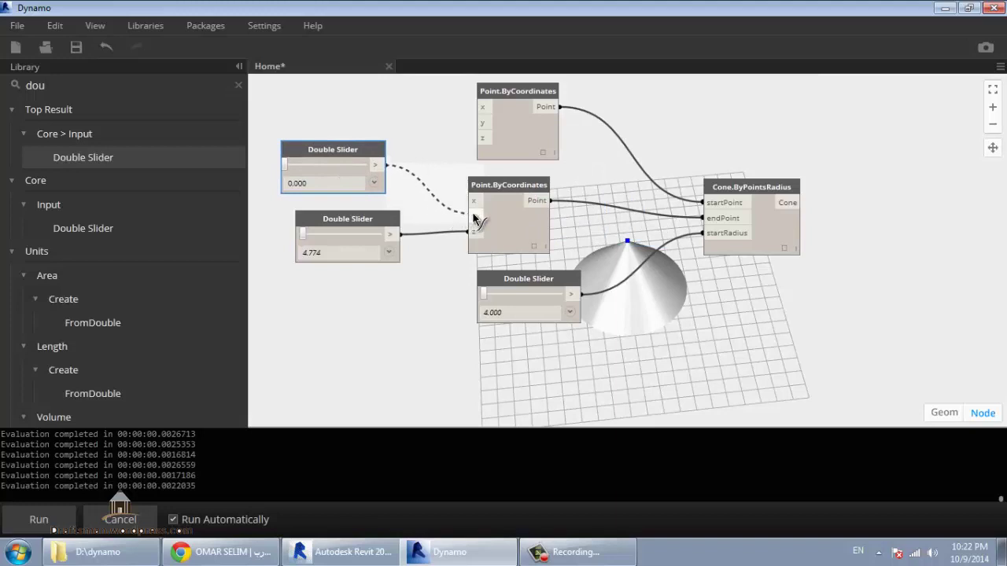
left_click(474, 216)
left_click(306, 164)
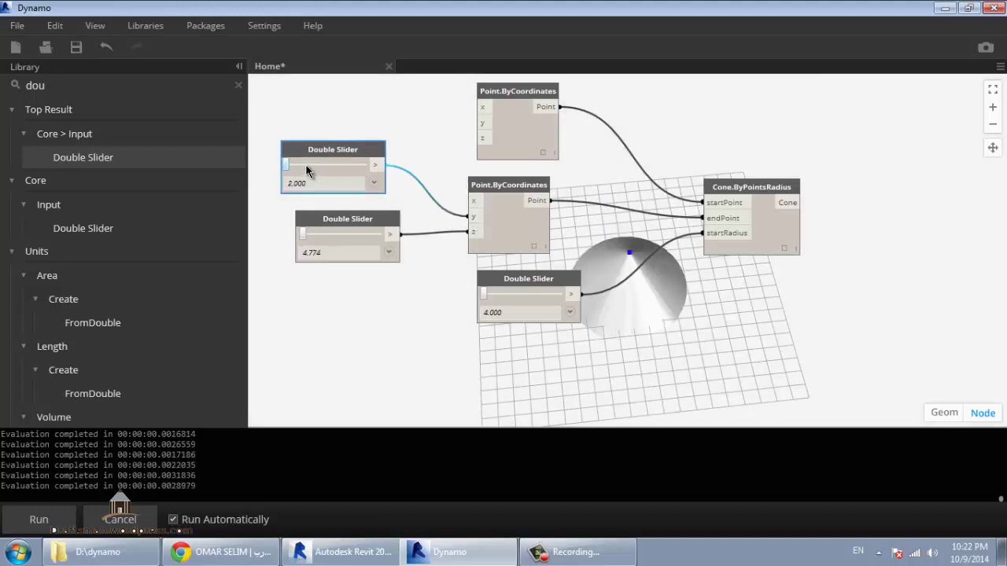
left_click(305, 164)
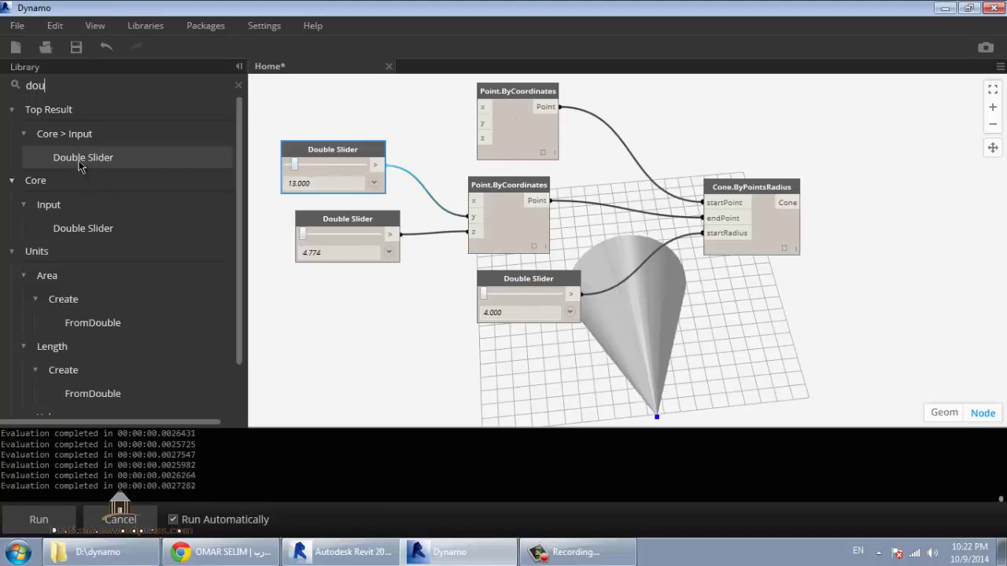
Add a Double Slider wired to the upper point's x input and raise it to 18
left_click(174, 157)
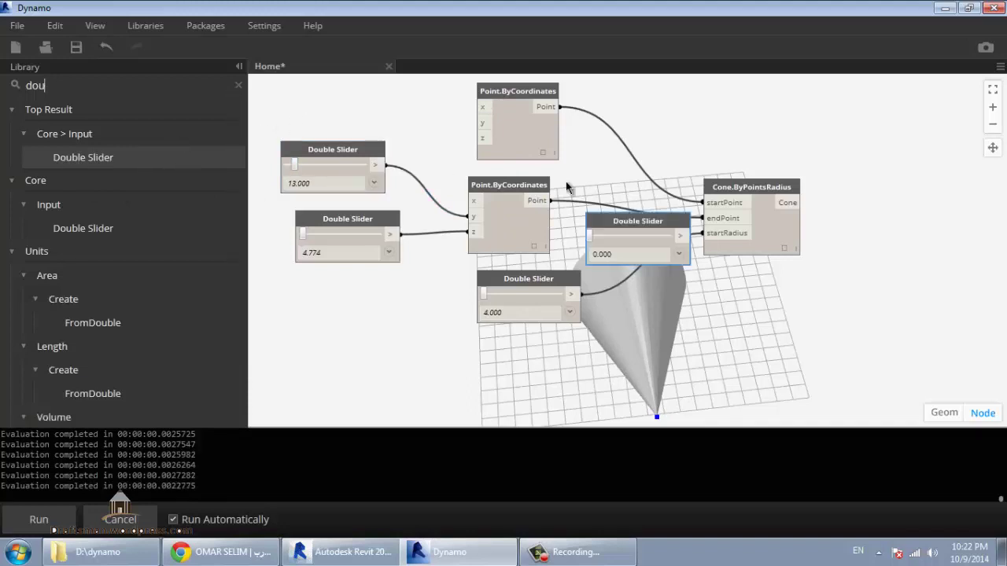
mouse_move(661, 222)
left_mouse_down()
mouse_move(539, 198)
mouse_move(360, 74)
mouse_move(369, 97)
mouse_move(363, 82)
mouse_move(353, 87)
mouse_move(481, 110)
left_mouse_up()
left_click(482, 111)
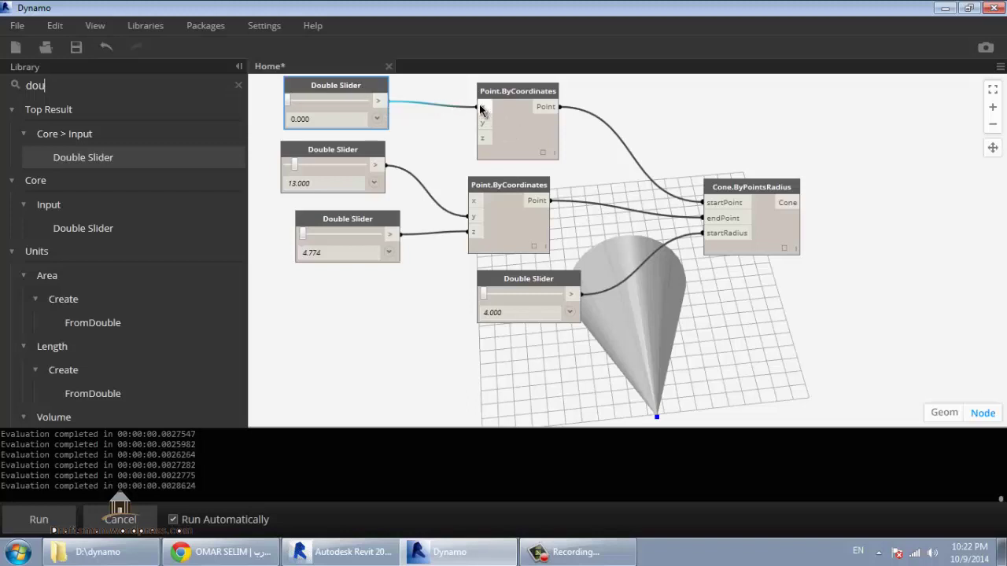
left_click(343, 105)
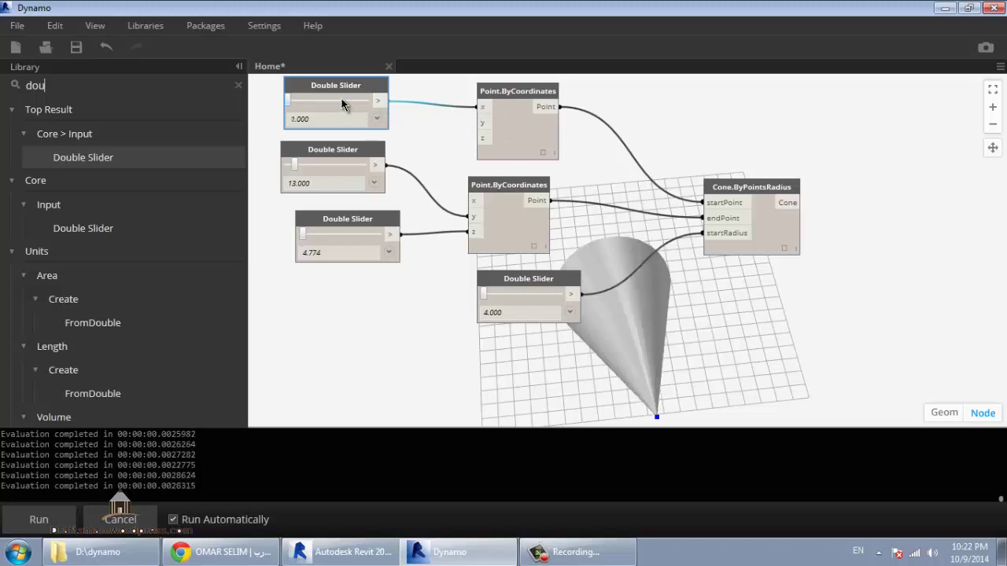
left_click(343, 105)
left_click(343, 105)
left_click(343, 105)
left_click(339, 104)
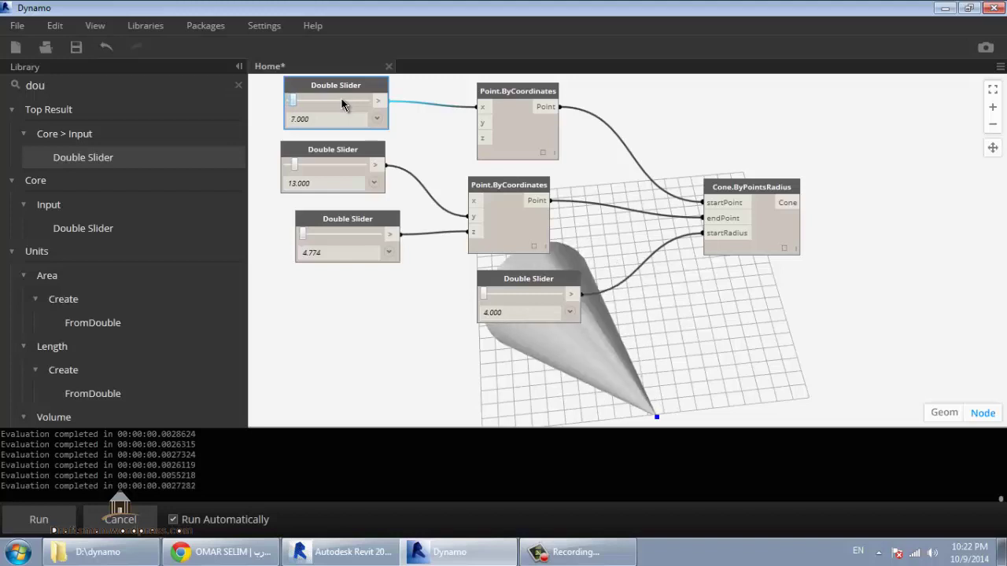
left_click(333, 103)
left_click(325, 100)
left_click(325, 100)
left_click(313, 103)
left_click(312, 103)
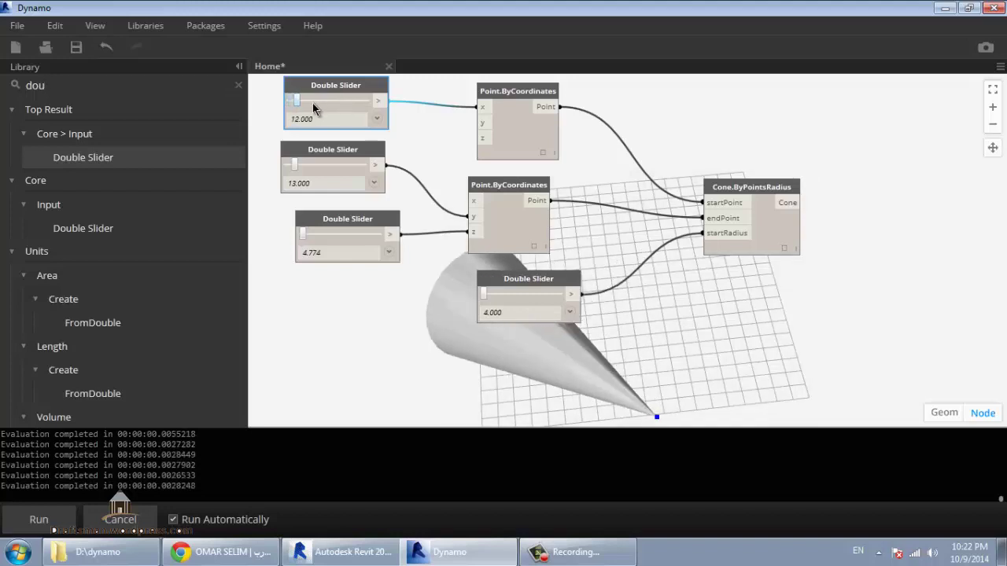
left_click(312, 103)
left_click(313, 103)
left_click(312, 103)
left_click(312, 103)
left_click(312, 103)
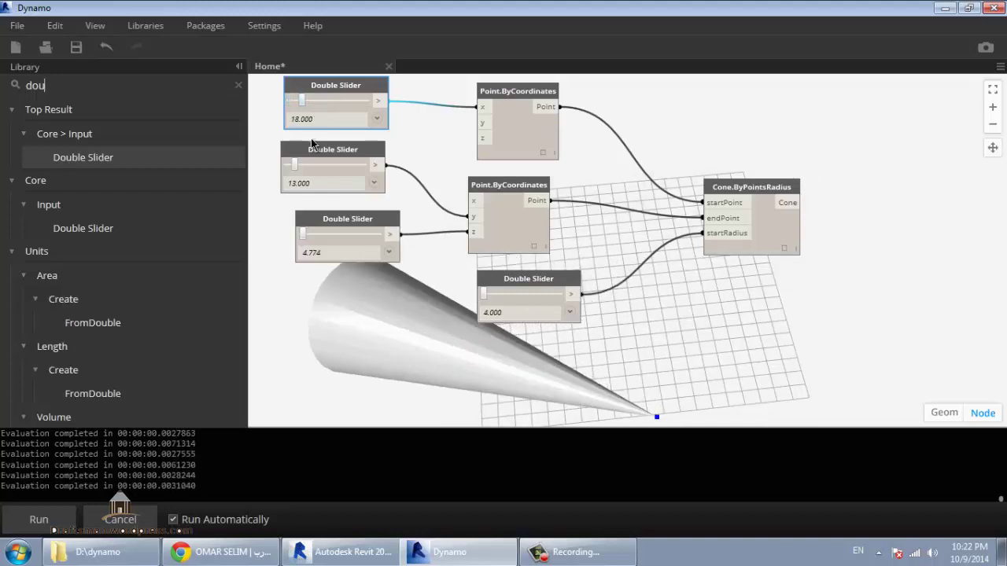
Raise the y slider to 17 and the z slider to 16.774
left_click(328, 165)
left_click(328, 165)
left_click(327, 167)
left_click(327, 169)
left_click(344, 235)
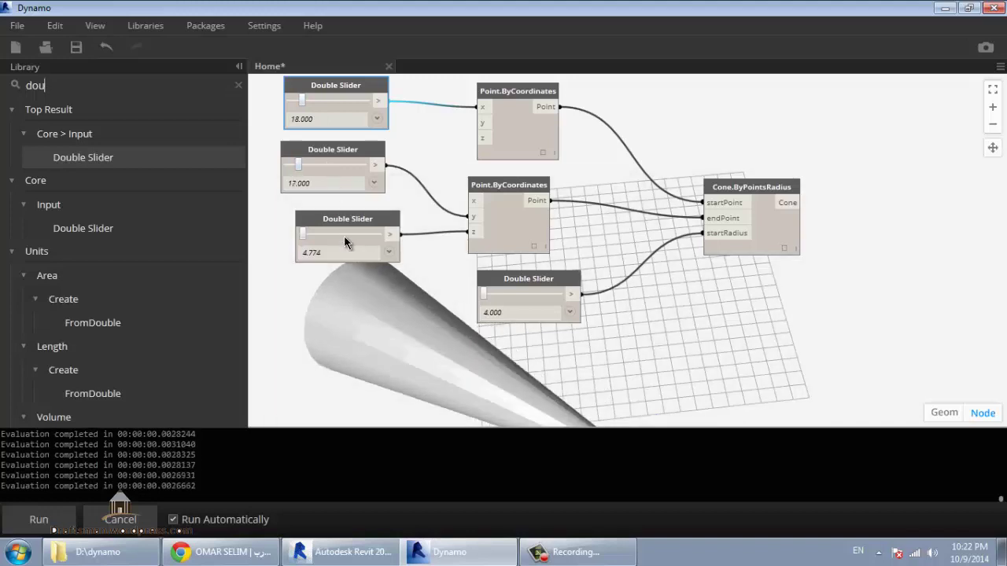
left_click(344, 235)
left_click(344, 235)
left_click(345, 235)
left_click(344, 235)
left_click(344, 235)
left_click(345, 235)
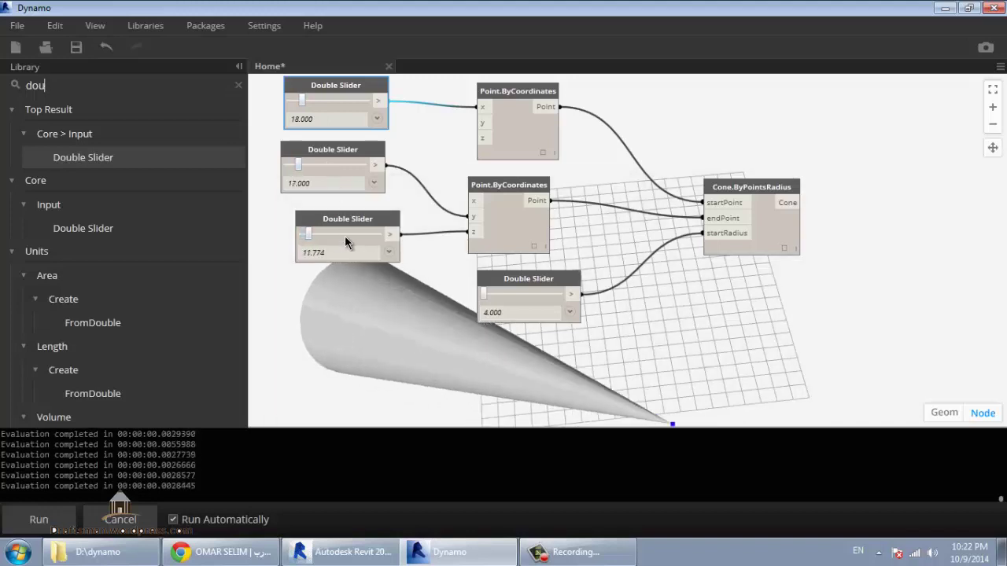
left_click(344, 236)
left_click(345, 236)
left_click(345, 236)
left_click(345, 235)
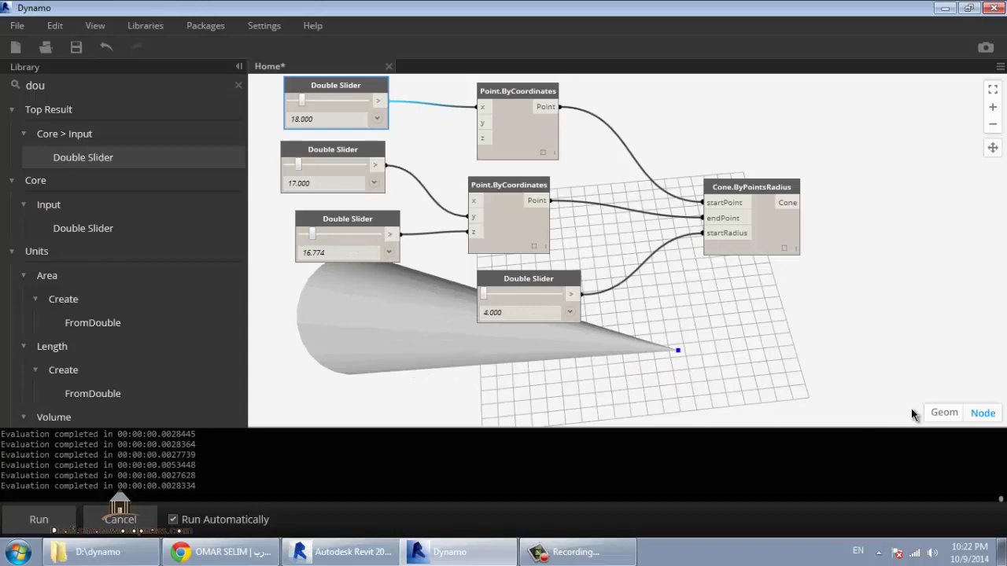
left_click(945, 414)
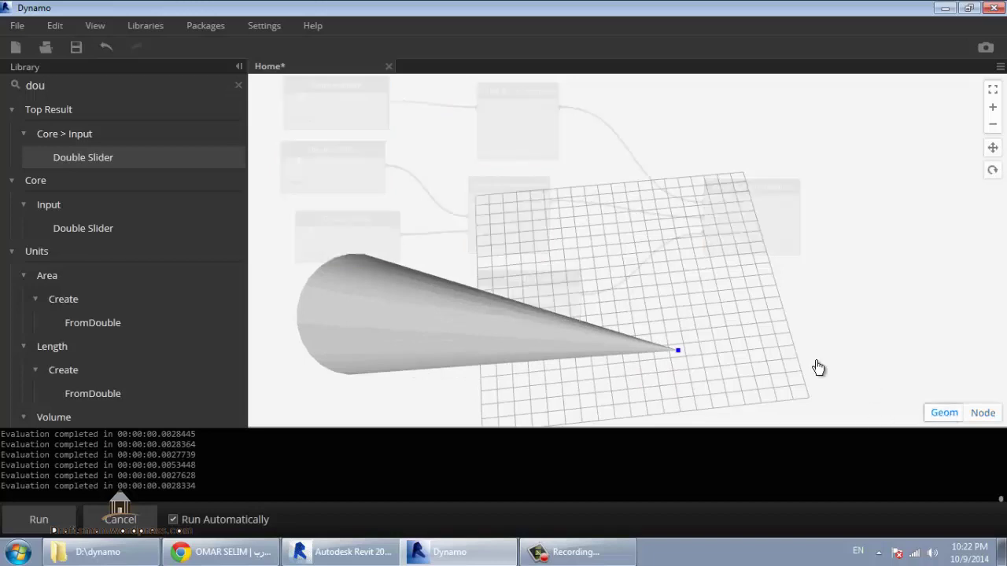
scroll(640, 247, "down", 2)
scroll(417, 337, "down", 2)
scroll(471, 333, "up", 6)
scroll(698, 201, "down", 3)
scroll(698, 201, "down", 2)
left_click(976, 414)
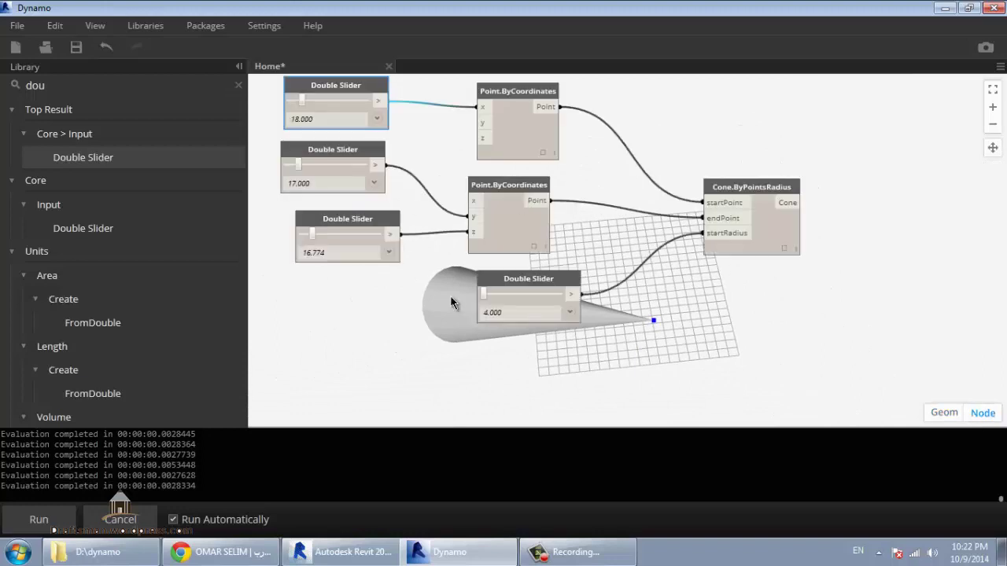